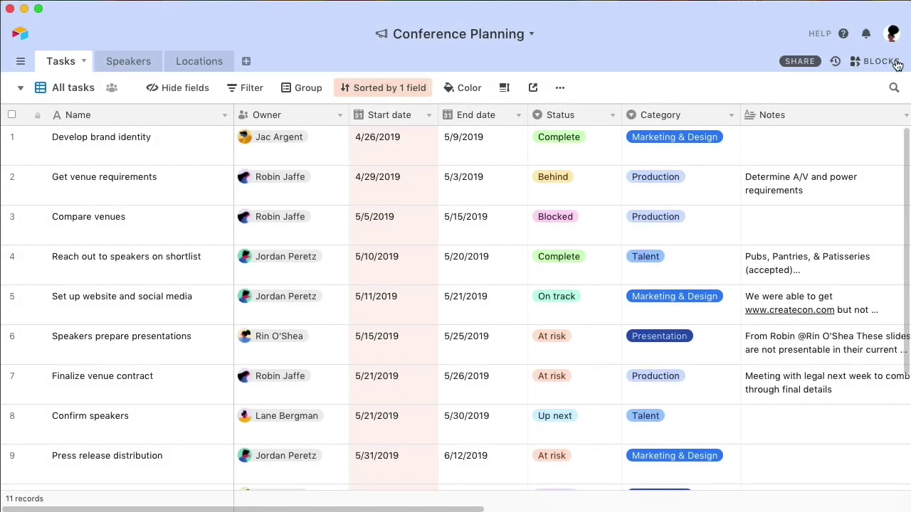
- Expand the blocks dashboard to full window and scroll down through its blocks
click(897, 63)
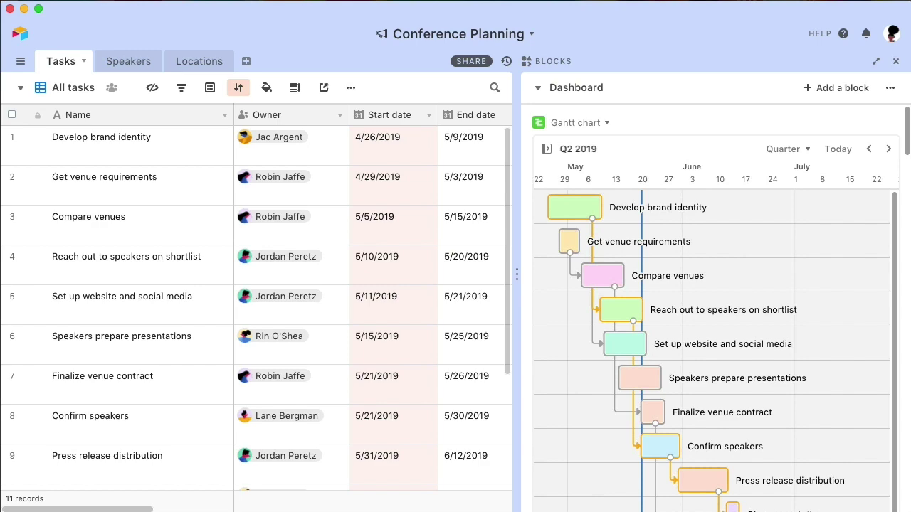
click(877, 62)
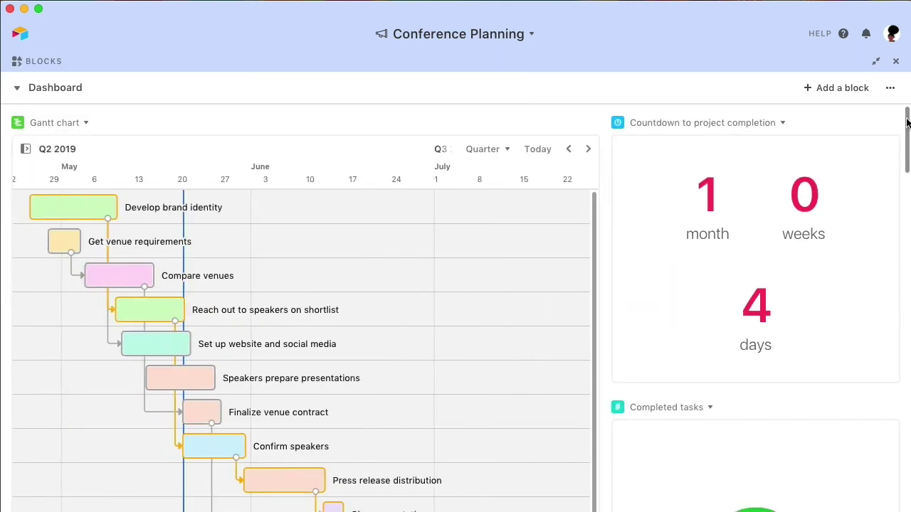
drag(906, 123, 907, 269)
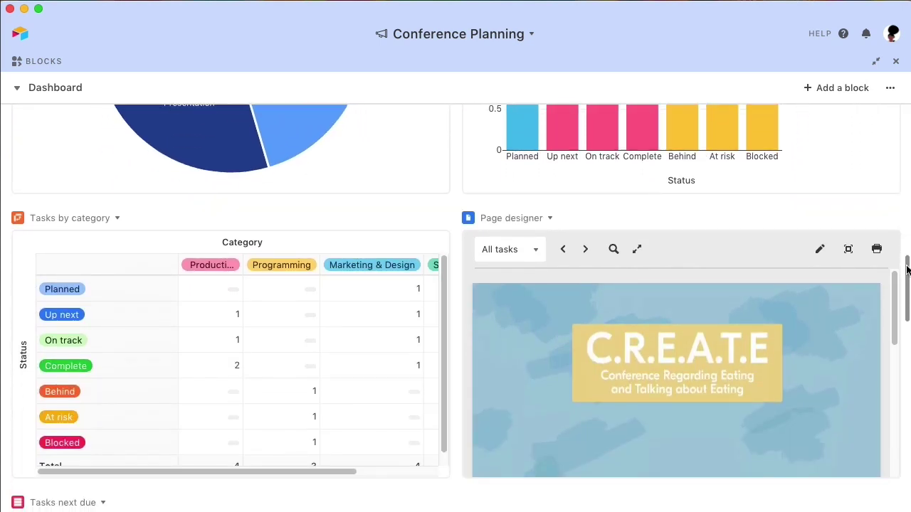
drag(906, 269, 908, 317)
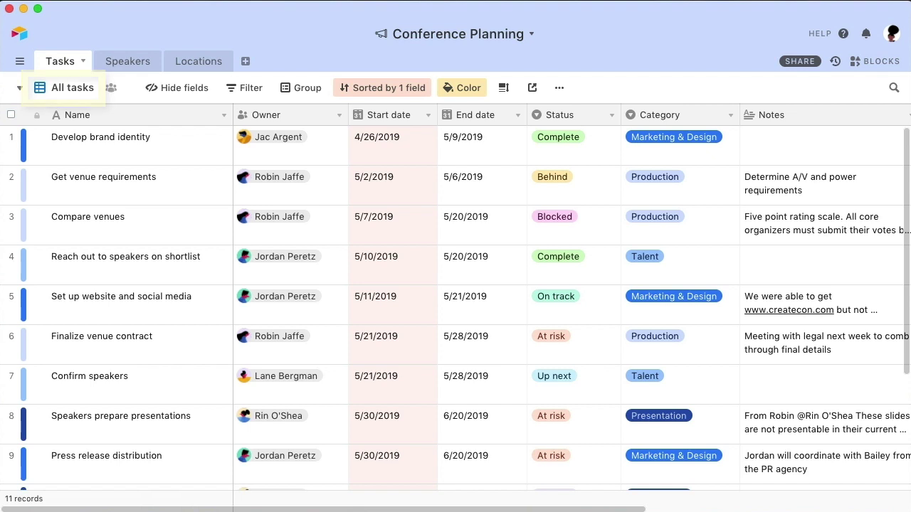
- Add a Gantt block to the base from the blocks gallery
click(890, 62)
click(834, 99)
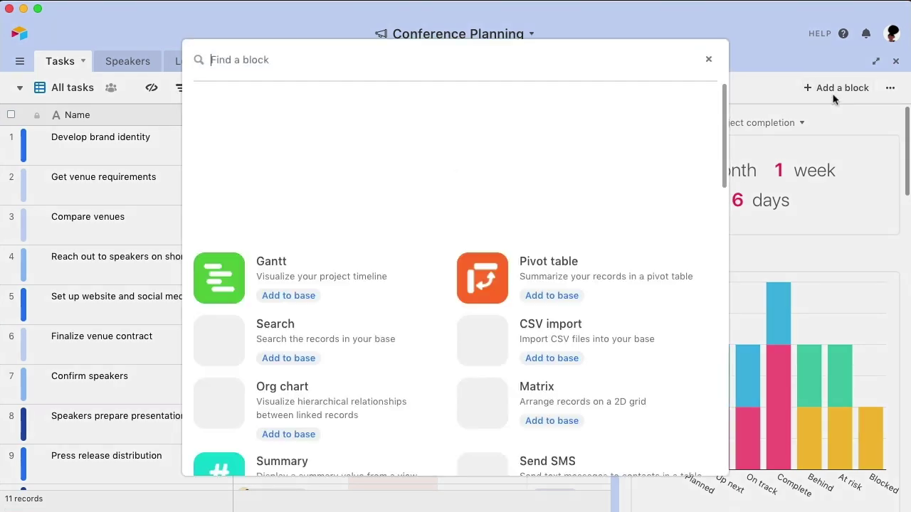
click(286, 296)
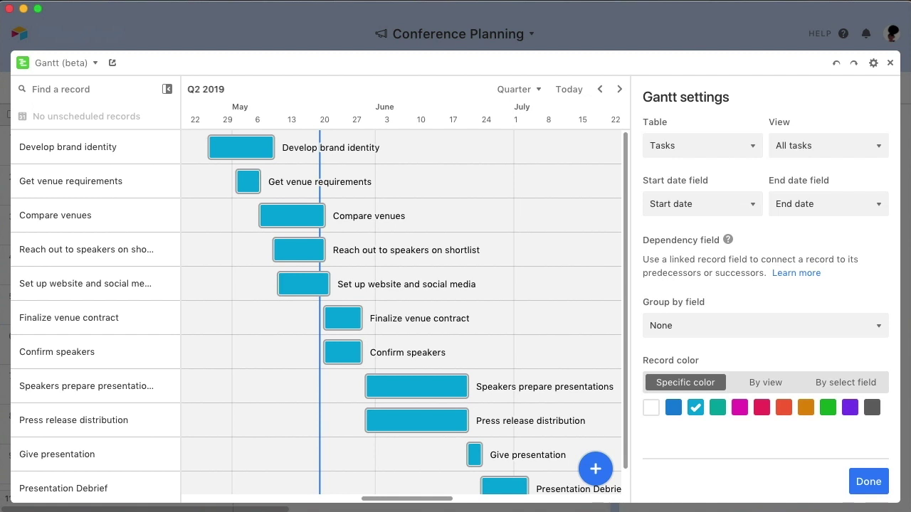
- Keep the Gantt on the Tasks table, All tasks view, Start date and End date fields
click(744, 147)
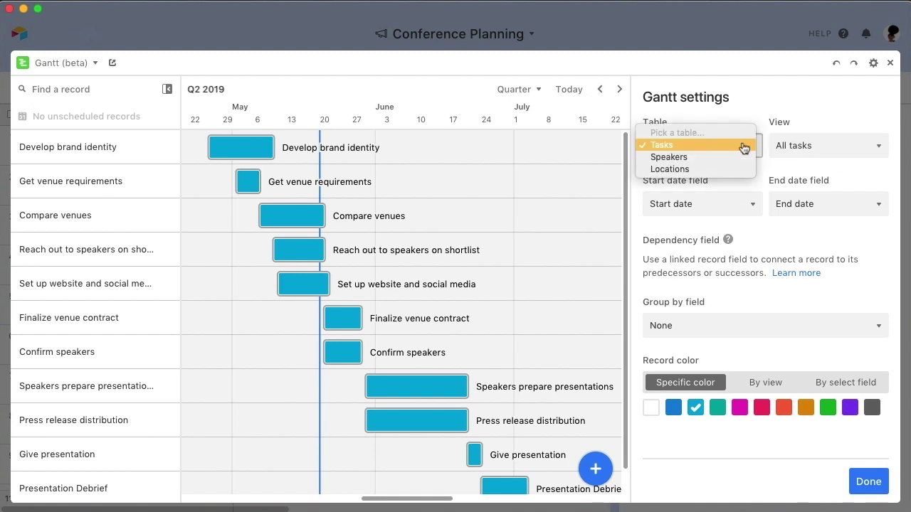
click(743, 146)
click(877, 150)
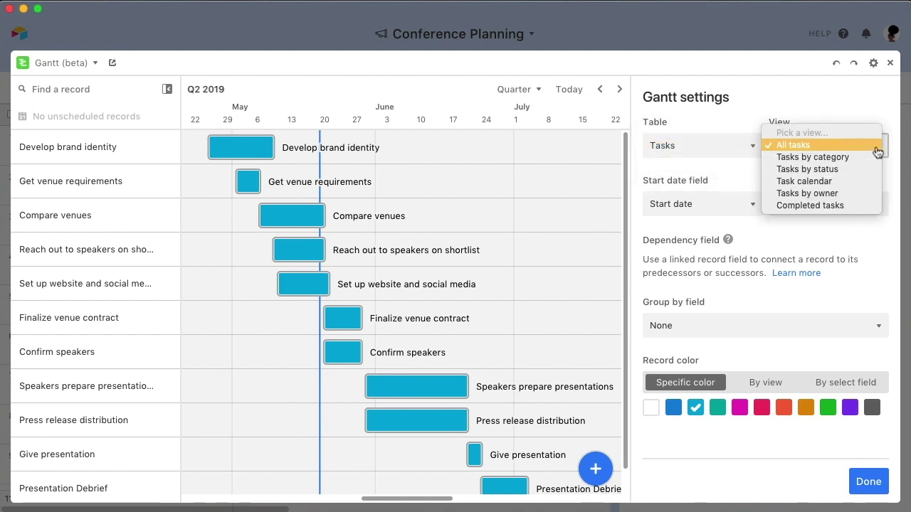
click(878, 146)
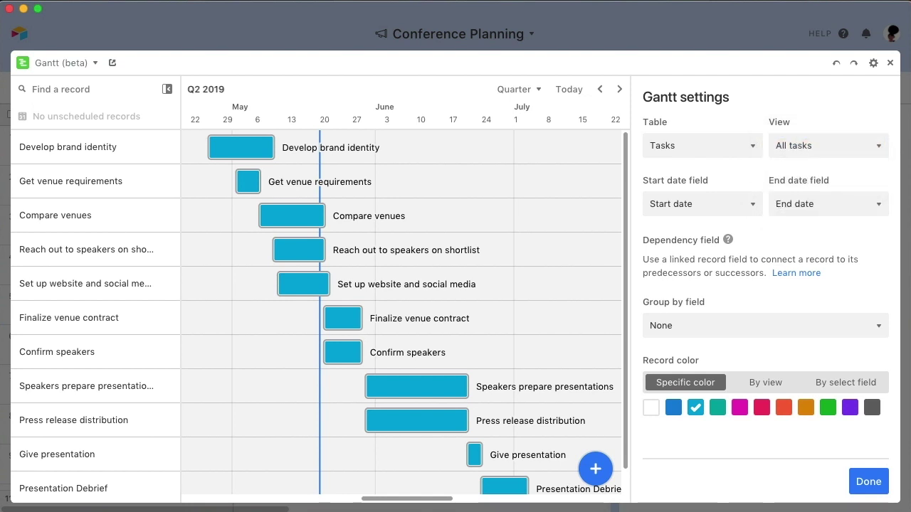
click(747, 212)
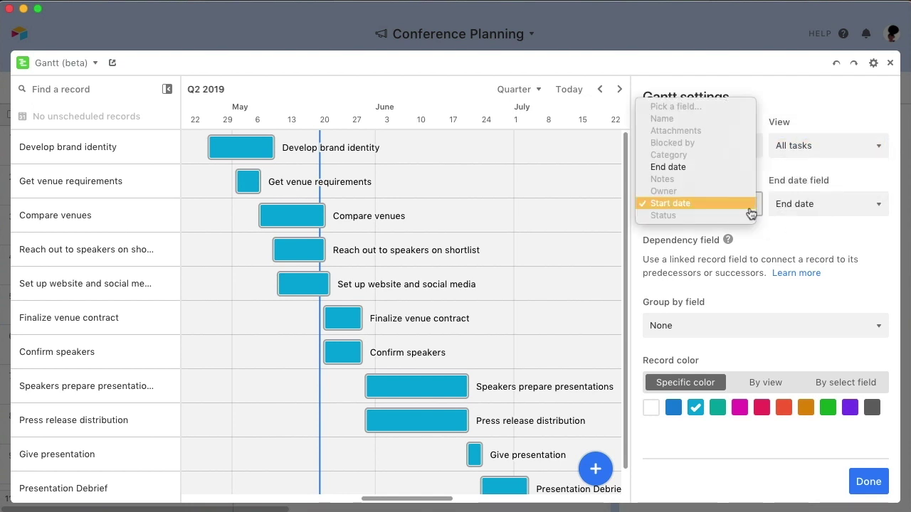
click(818, 204)
click(878, 206)
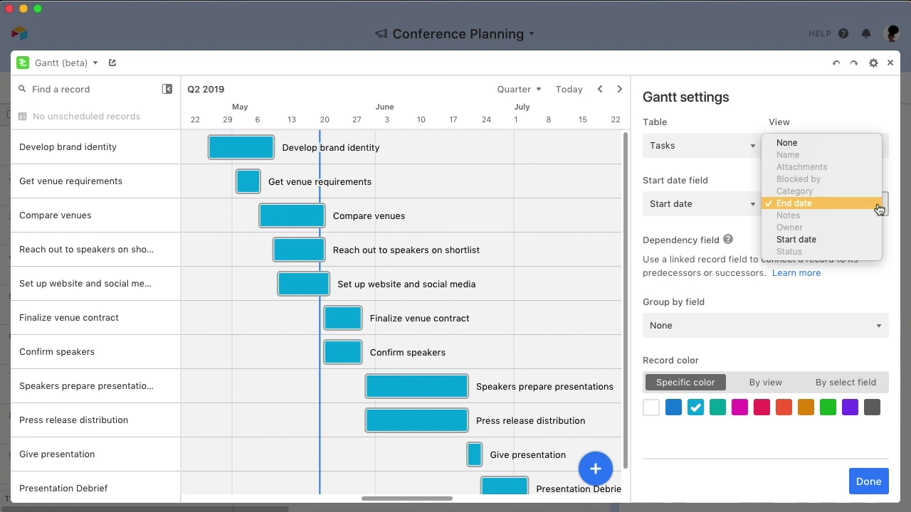
click(875, 205)
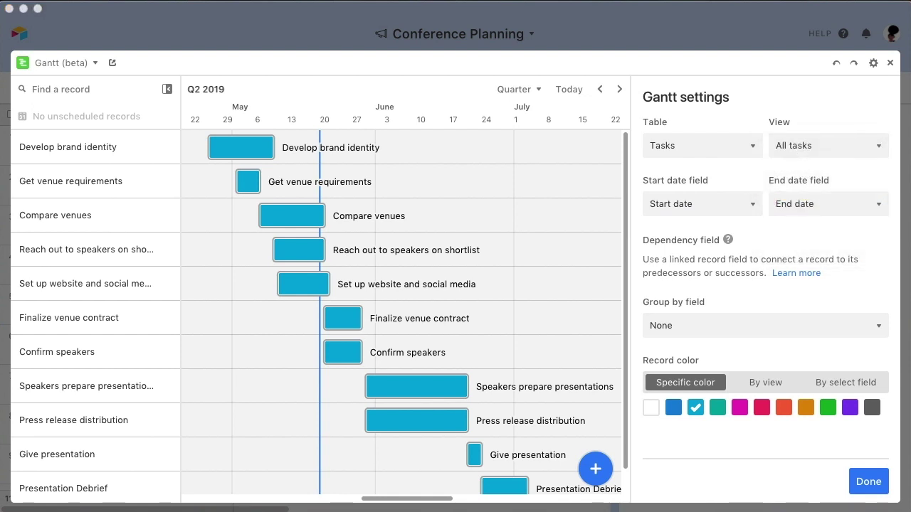
click(869, 481)
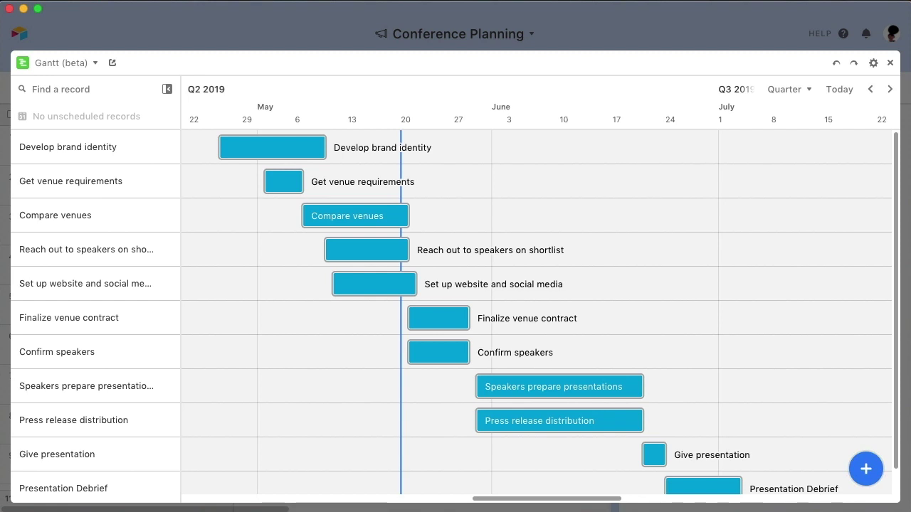
click(802, 92)
click(803, 100)
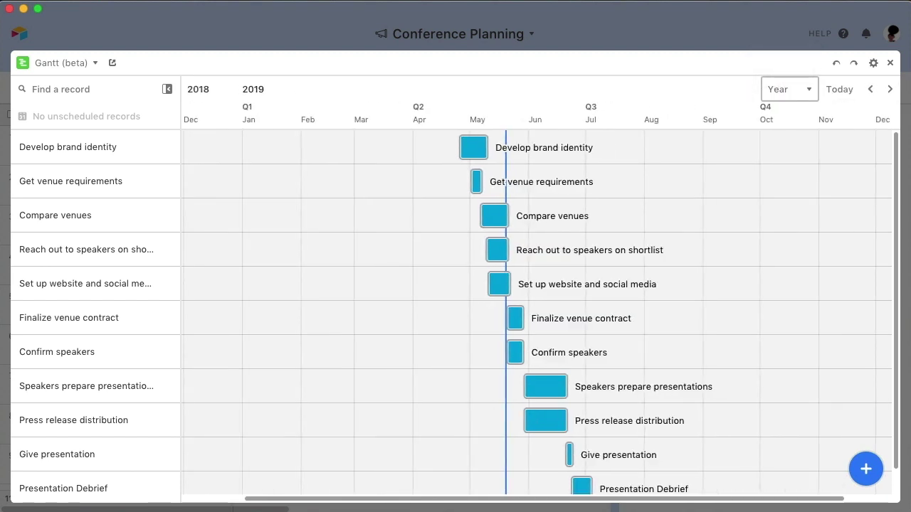
click(803, 94)
click(799, 41)
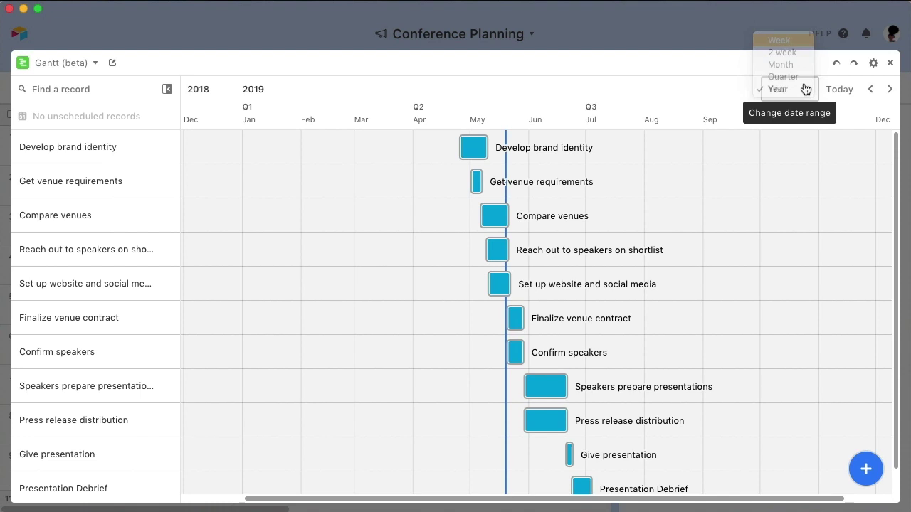
click(869, 90)
click(870, 90)
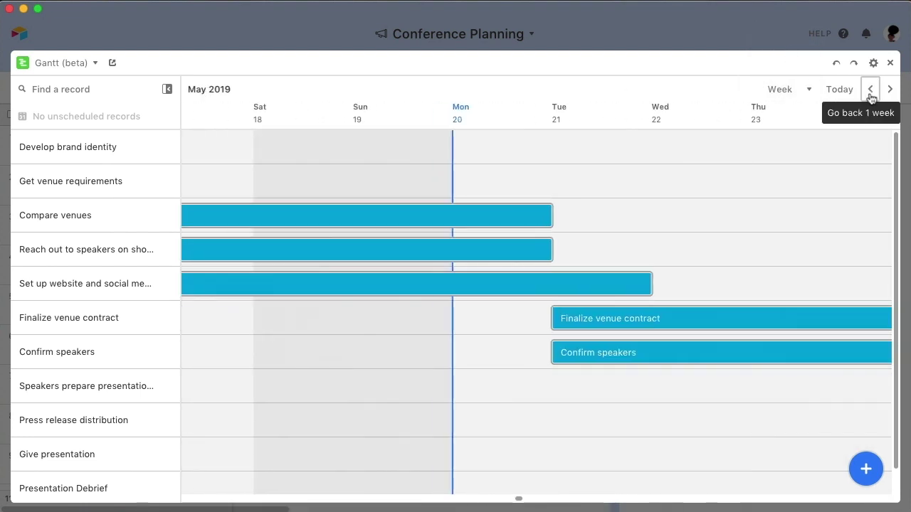
click(883, 93)
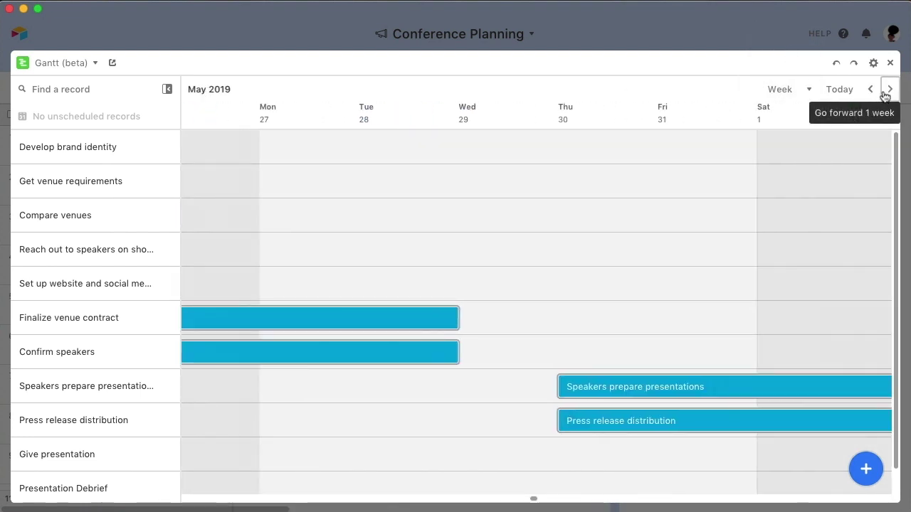
click(840, 92)
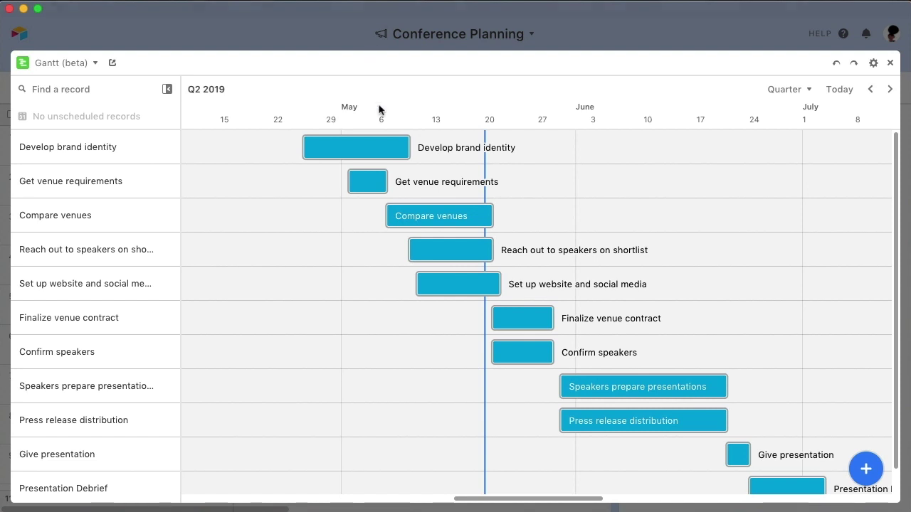
- Drag the Develop brand identity bar earlier, then drag it back to its original start
drag(378, 144, 339, 154)
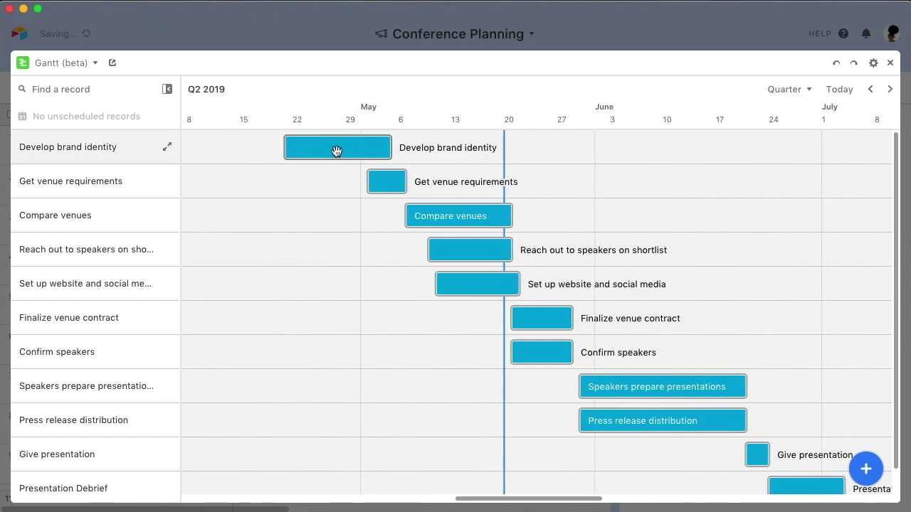
drag(285, 149, 329, 154)
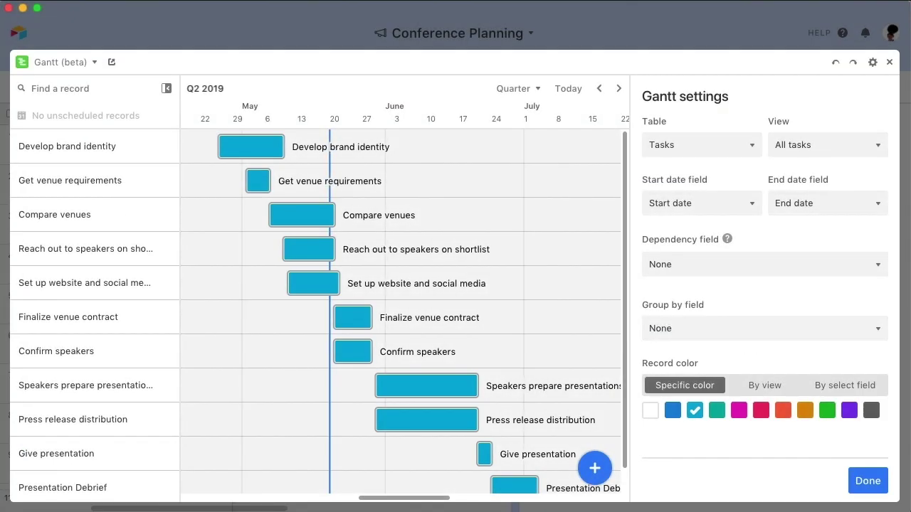
- Group Gantt tasks by Category and collapse the Production, Talent, Marketing & Design and Presentation groups
click(876, 330)
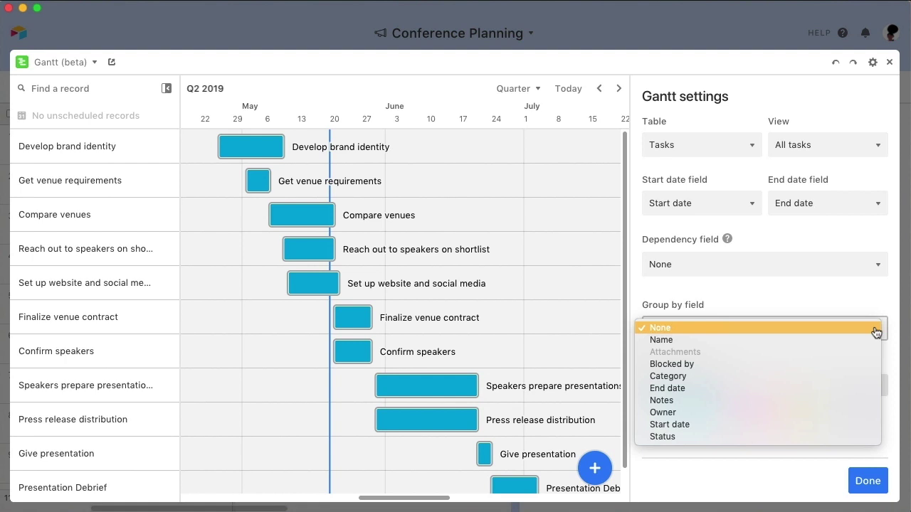
click(872, 378)
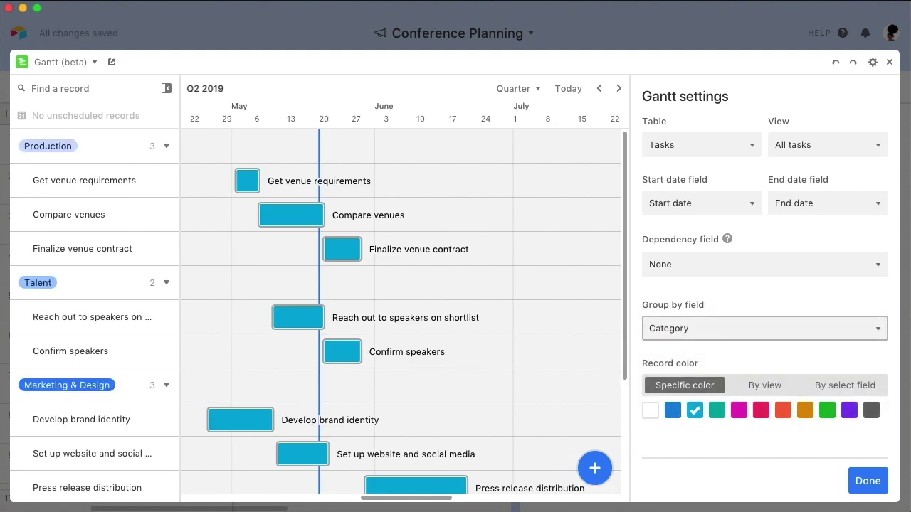
click(858, 479)
click(168, 146)
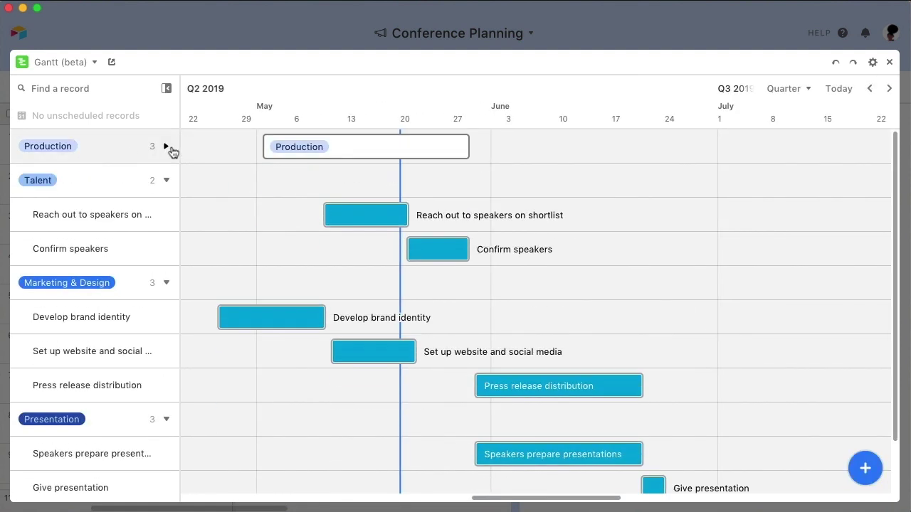
click(169, 181)
click(168, 214)
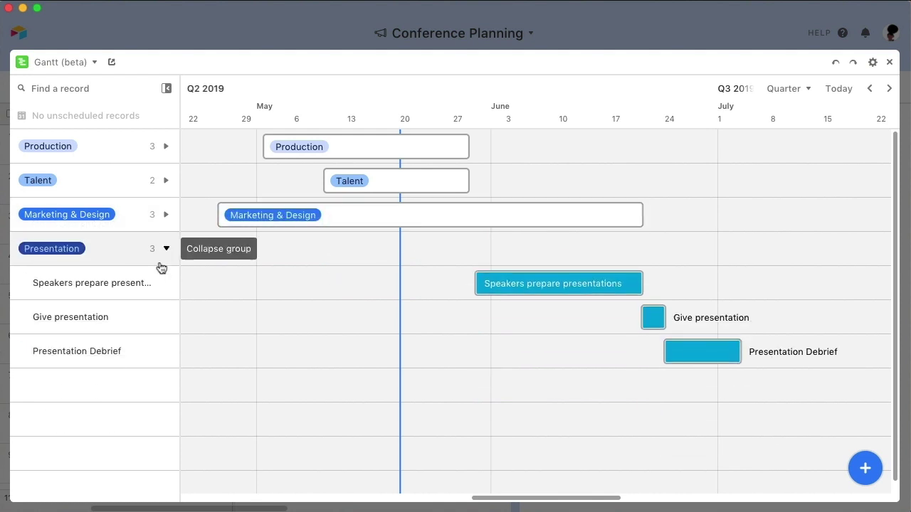
click(166, 249)
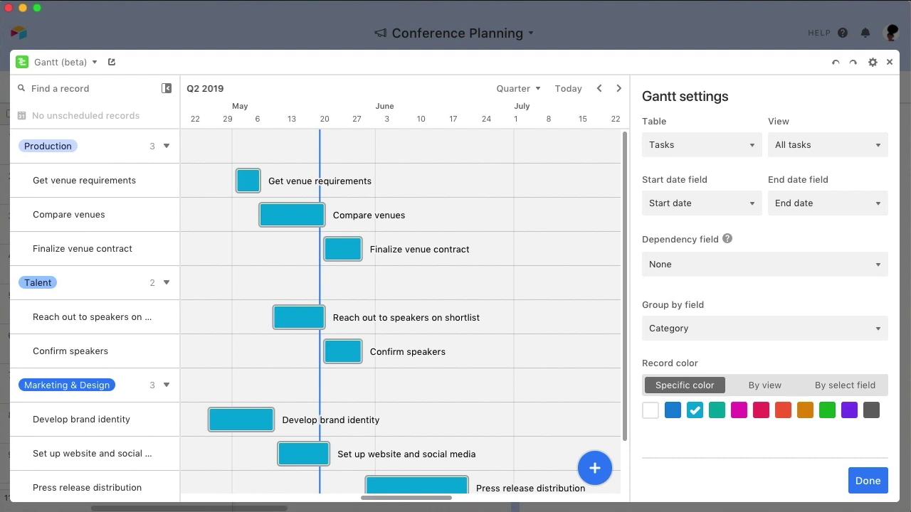
- Try magenta, green and select-field bar colours, then settle on colouring bars By view
click(739, 412)
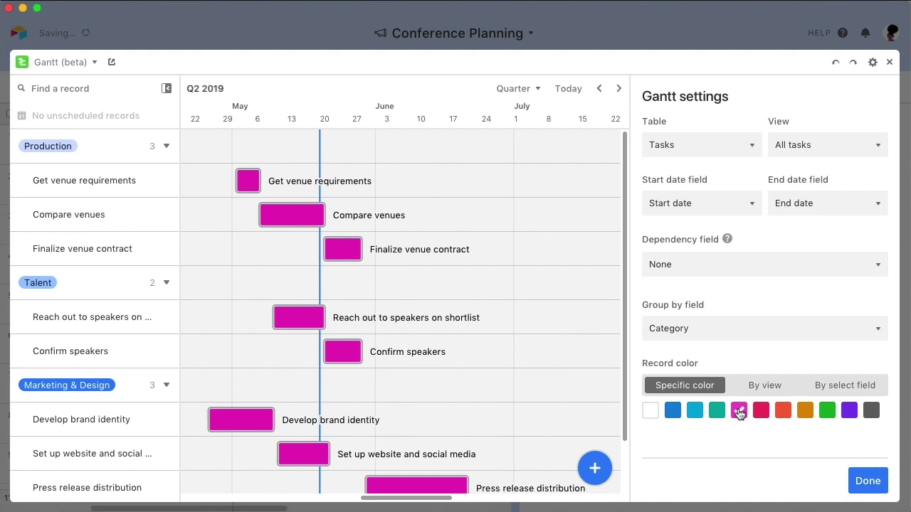
click(826, 411)
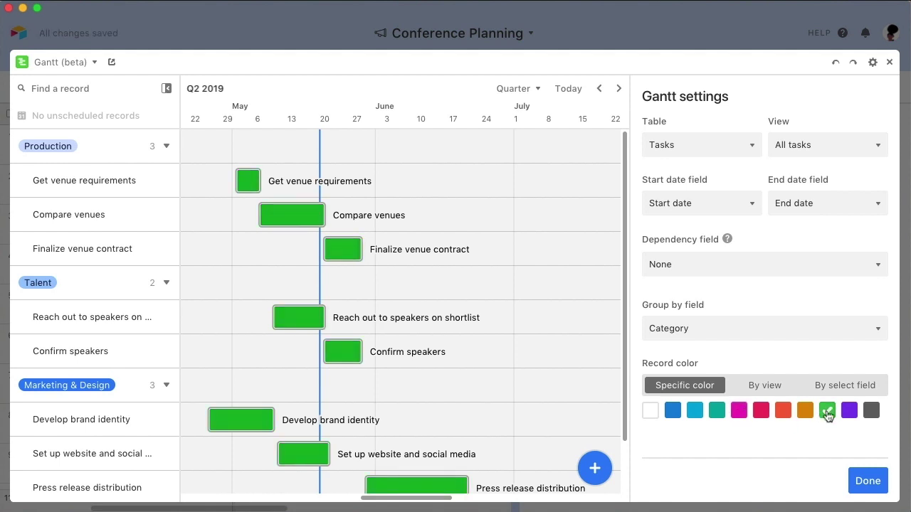
click(873, 385)
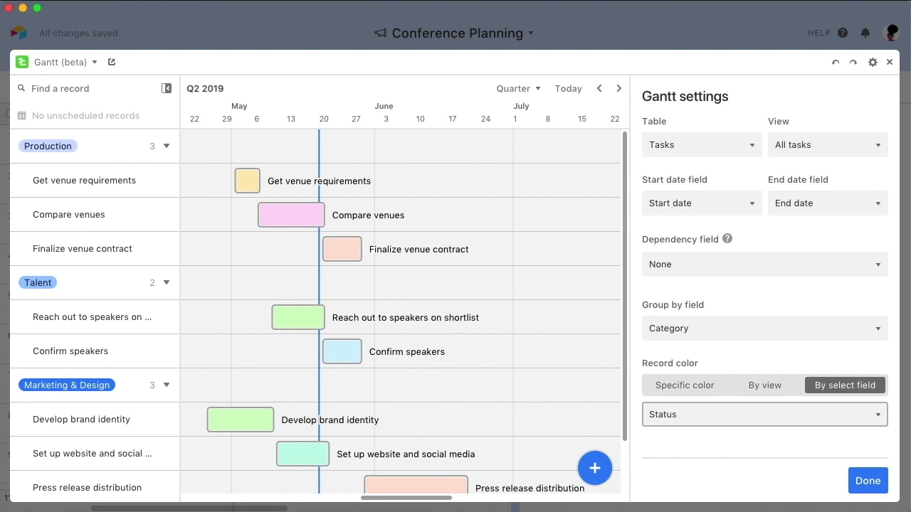
click(764, 385)
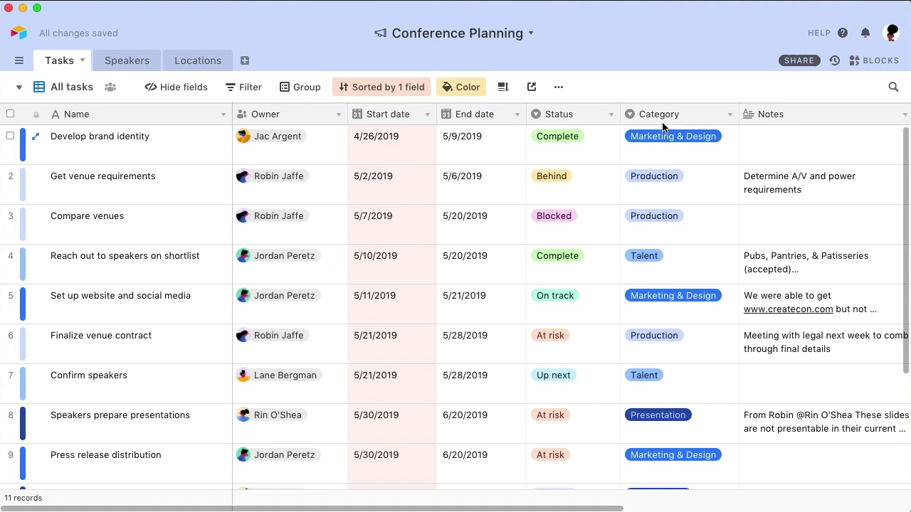
- Open a column's field options menu to insert a new field
click(607, 116)
- Name the new field 'Blocked by:', make it a link to the Tasks table, and save it
click(604, 235)
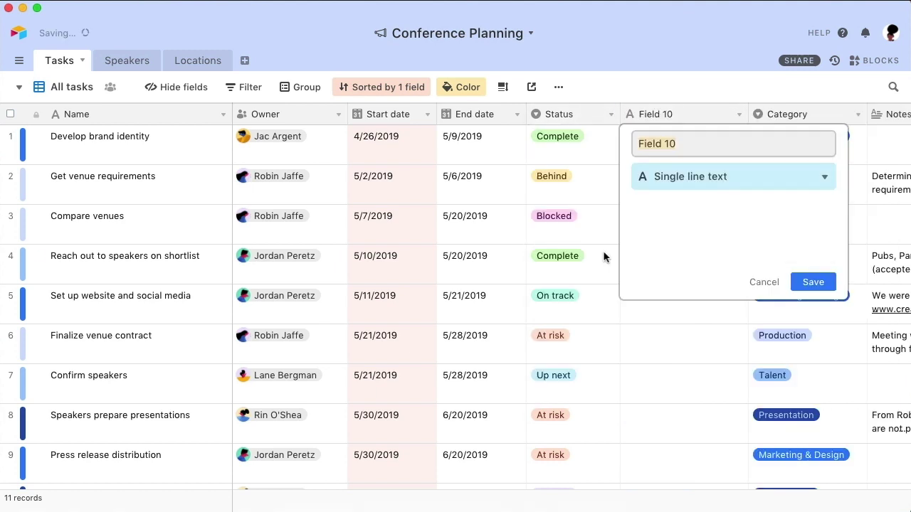
text(Blocked)
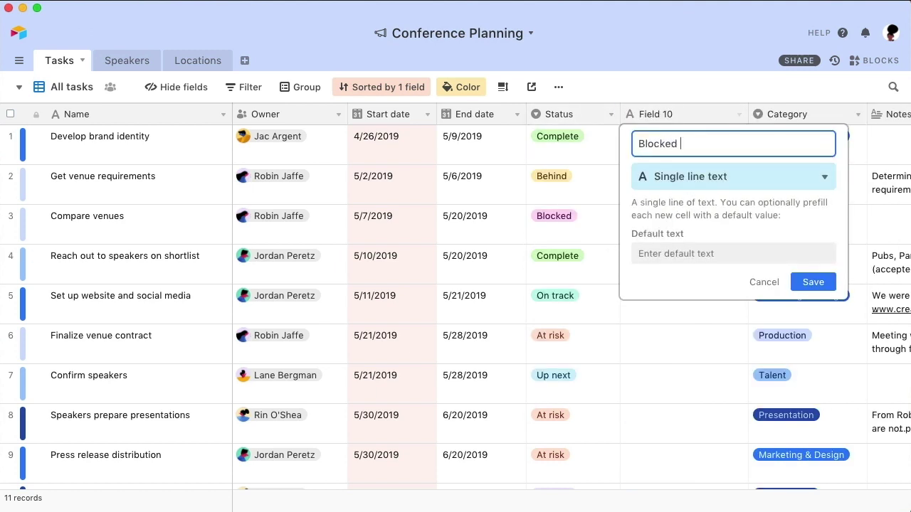
text( by:)
key(Tab)
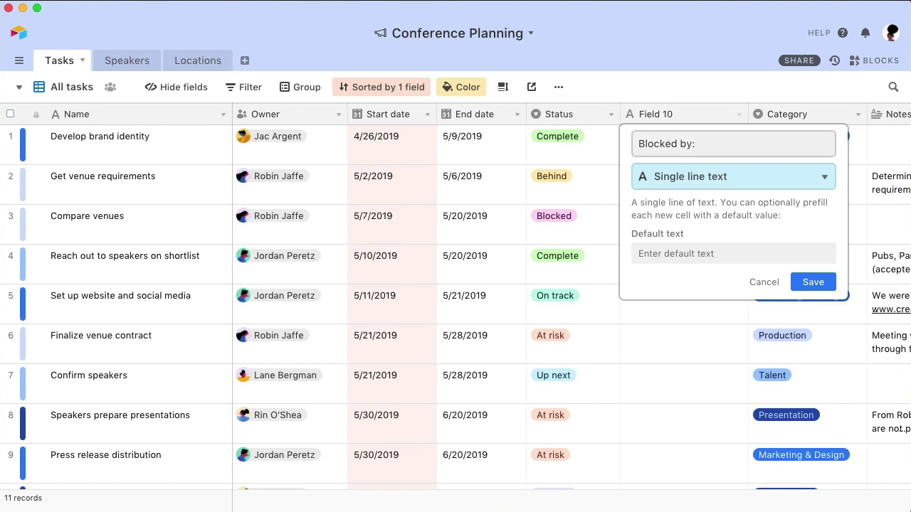
text(li)
key(Return)
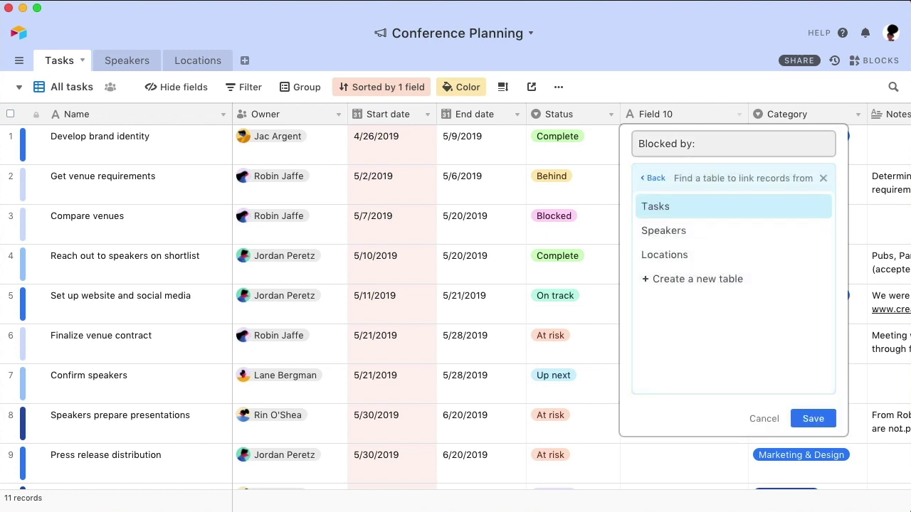
key(Return)
click(808, 270)
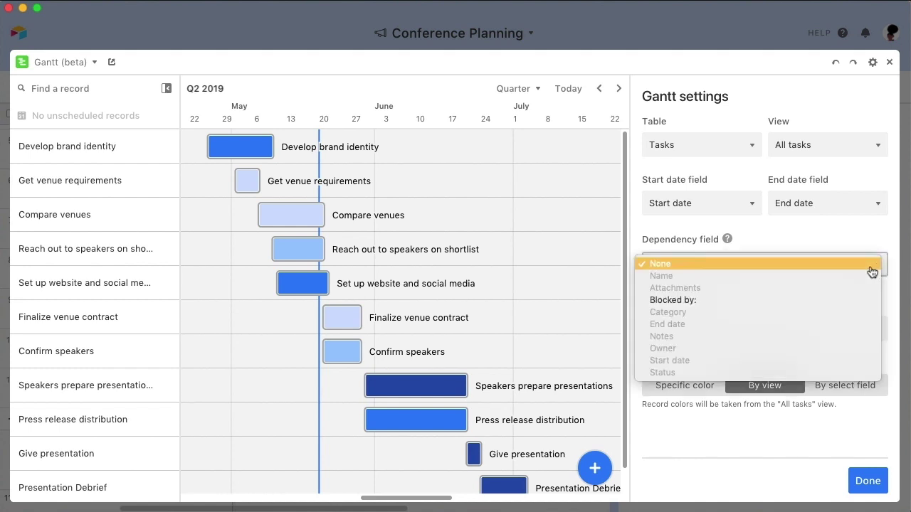
- Set 'Blocked by:' as the Gantt dependency field and close the settings
click(876, 267)
click(856, 307)
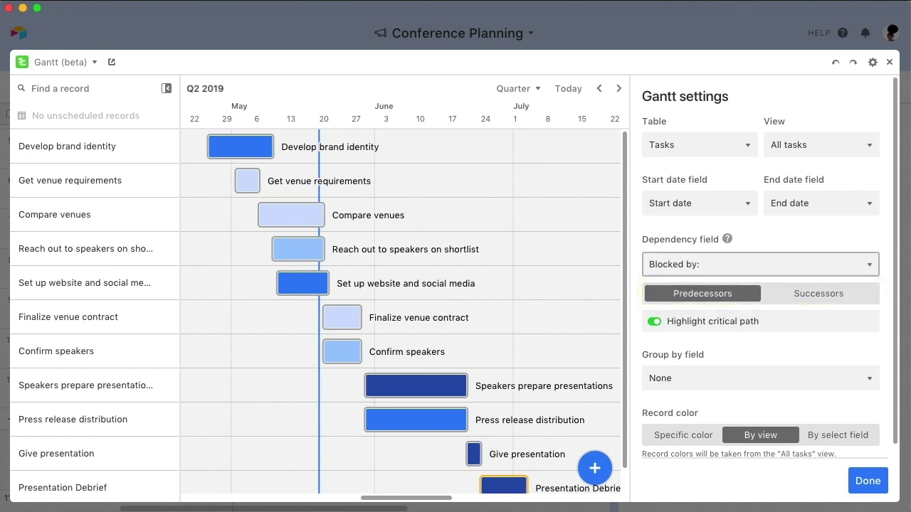
click(867, 482)
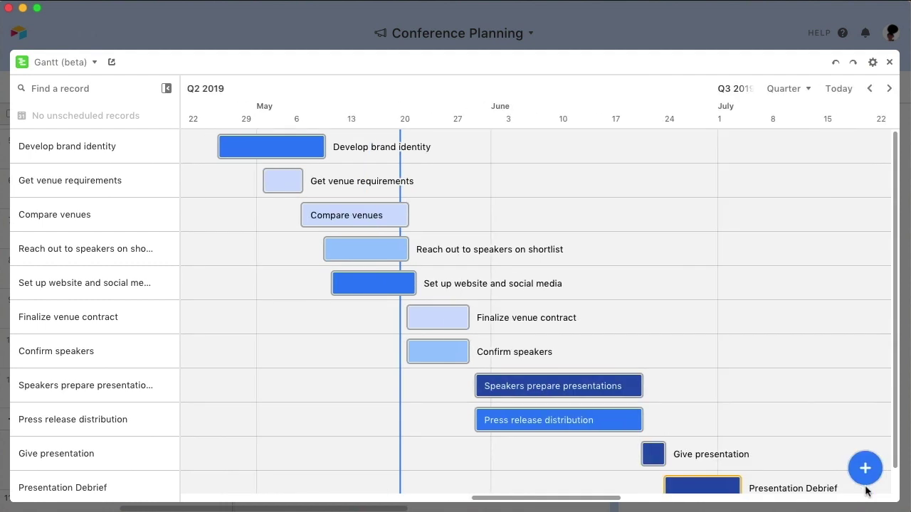
- Link Compare venues to Get venue requirements, and Reach out to speakers and Set up website to Develop brand identity
mouse_move(285, 188)
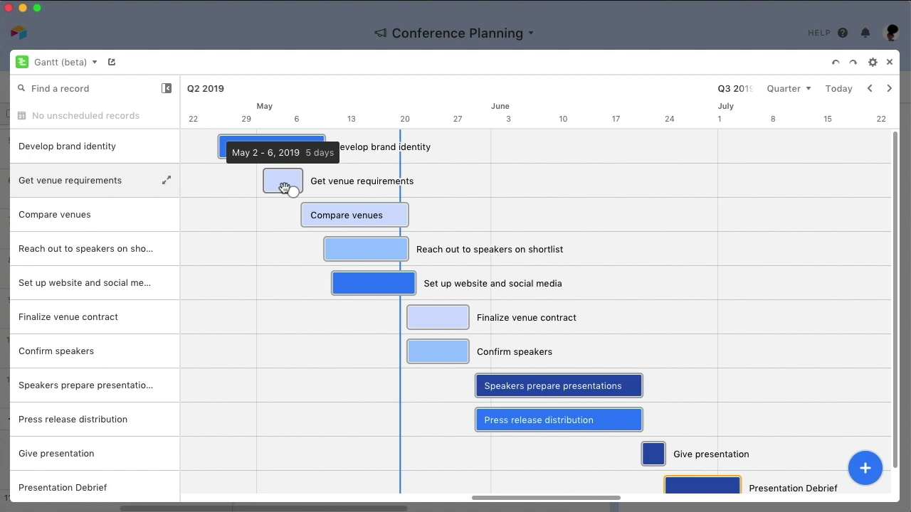
drag(292, 191, 323, 212)
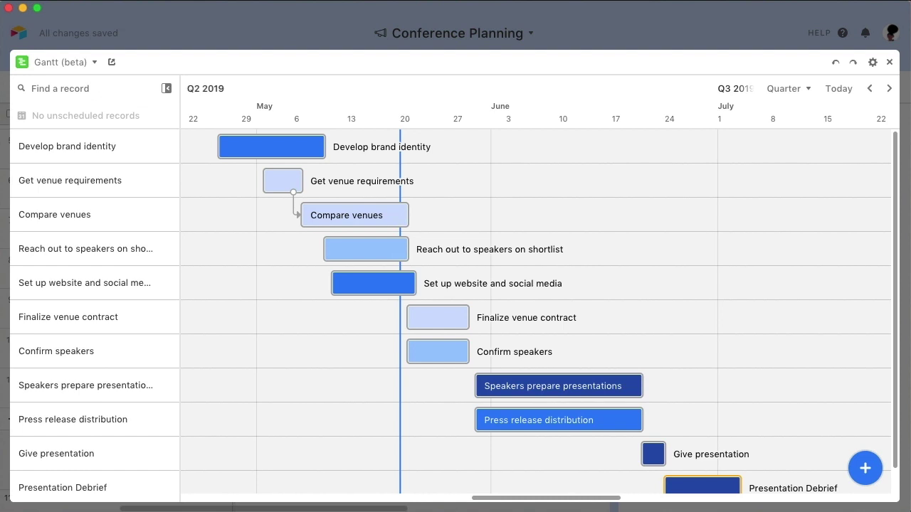
key(Escape)
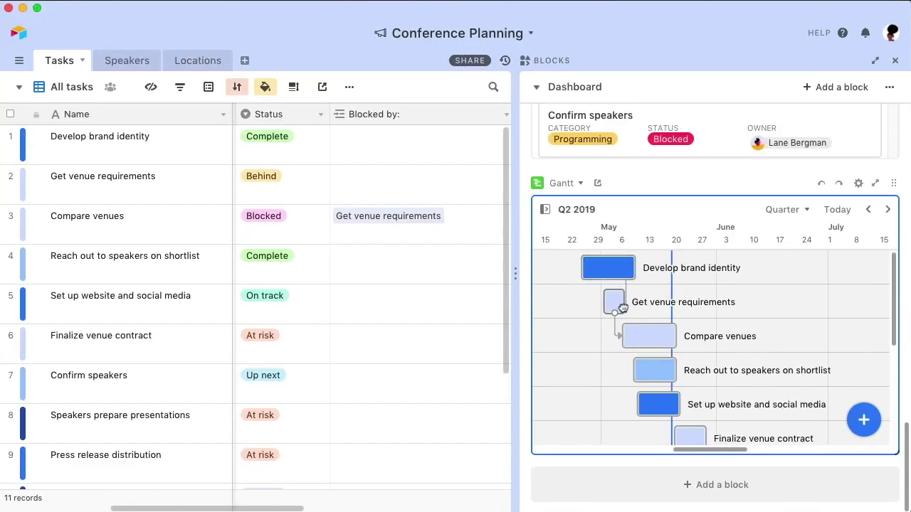
drag(626, 279, 636, 368)
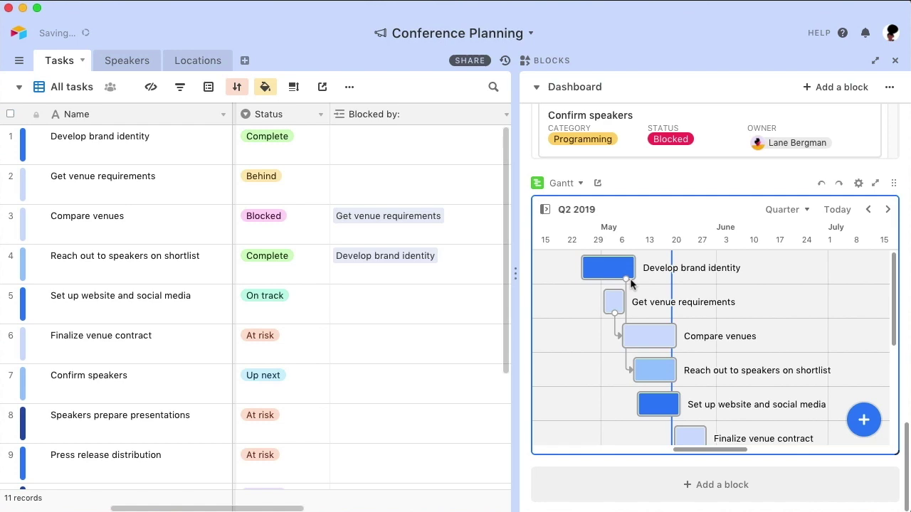
drag(627, 279, 655, 380)
scroll(692, 370, down, 1)
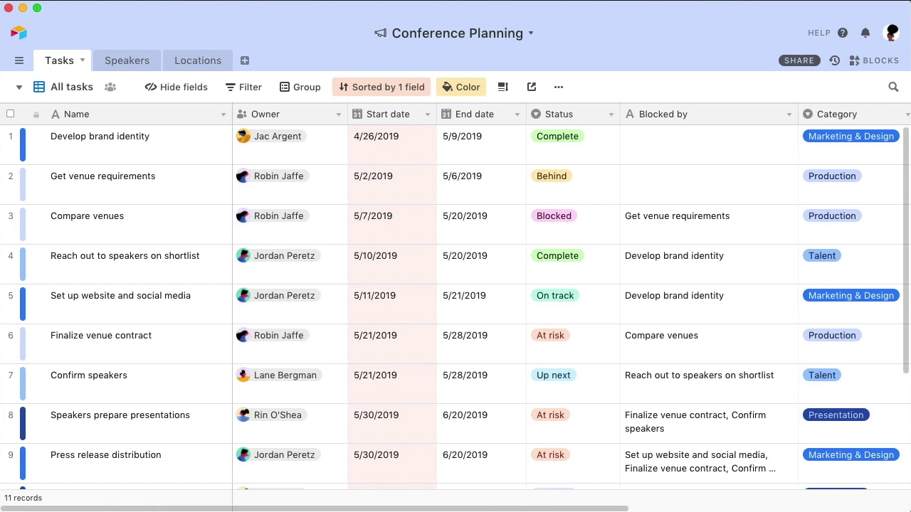
- Change the Blocked by field to a link to records in the Tasks table and save
double_click(740, 120)
click(745, 179)
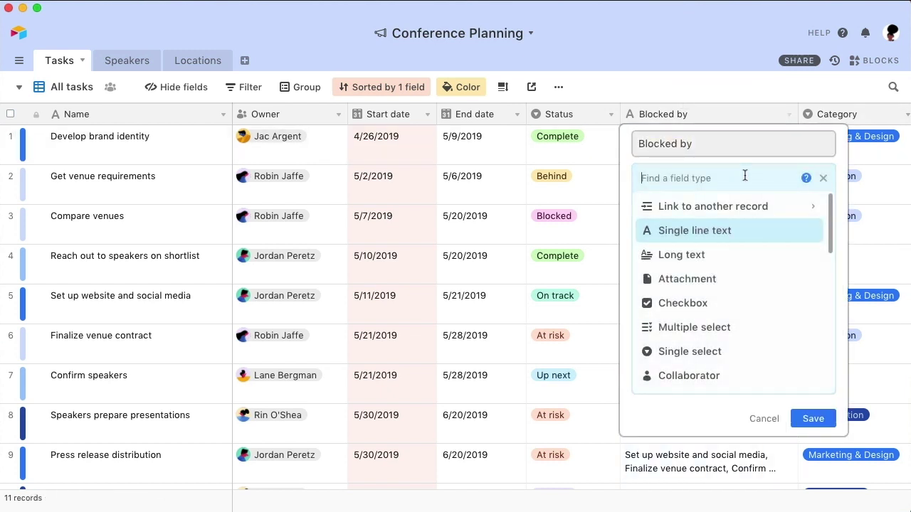
click(750, 218)
click(751, 218)
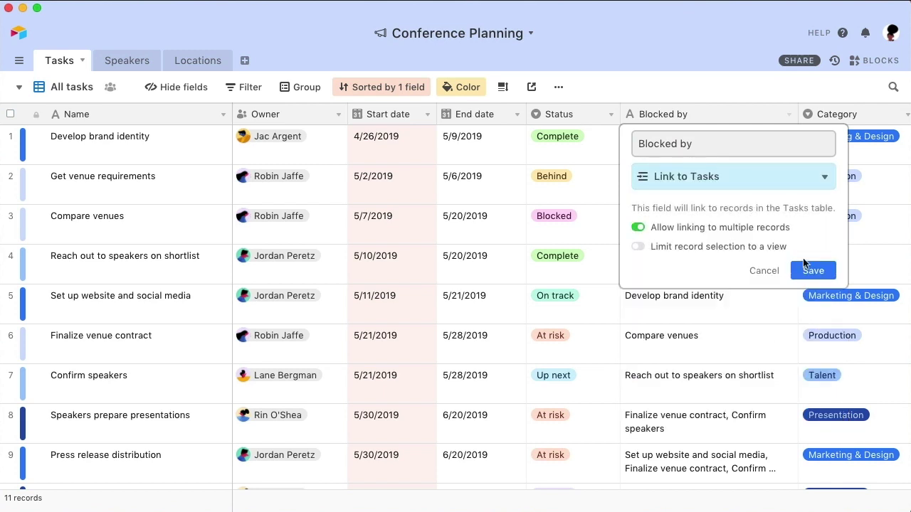
click(815, 274)
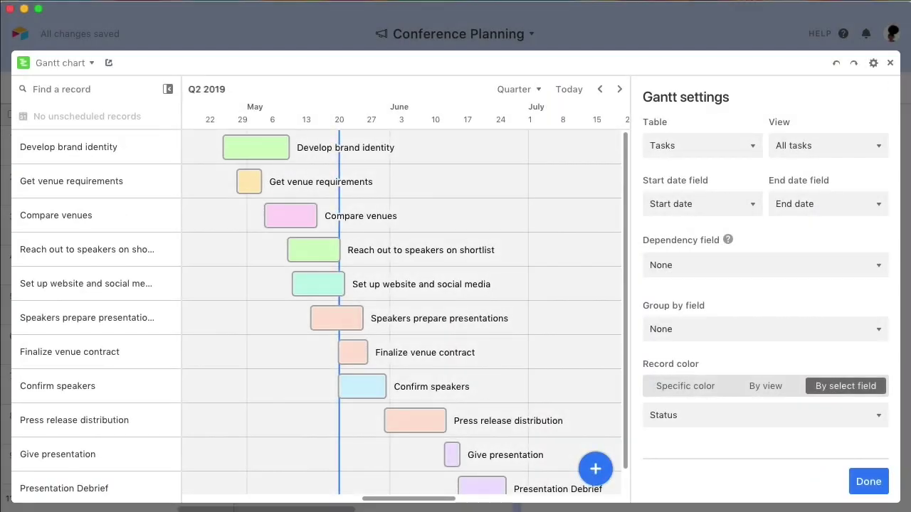
- Use Blocked by as the Gantt dependency field and return to the full-width chart
click(875, 263)
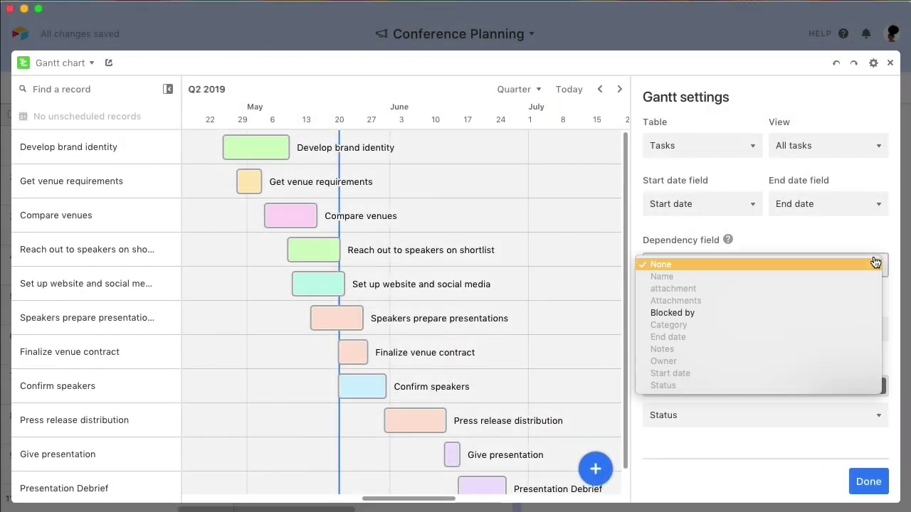
click(849, 312)
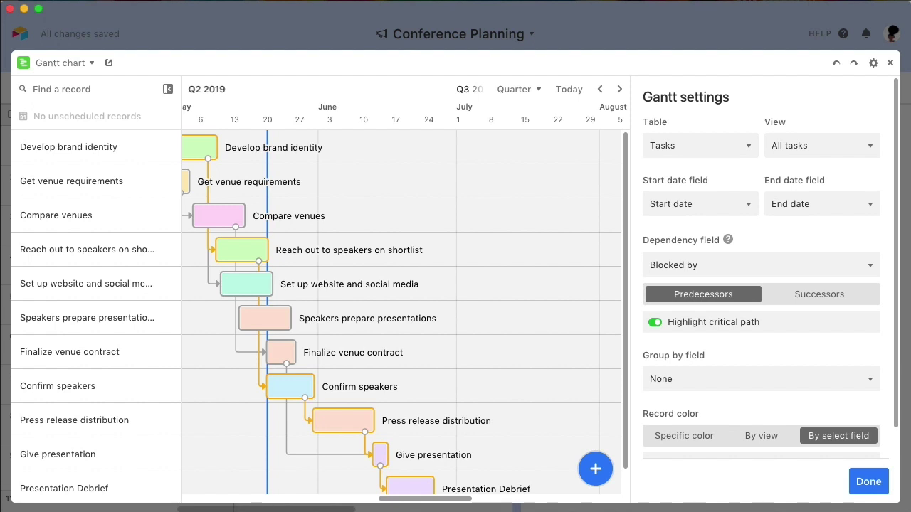
click(869, 482)
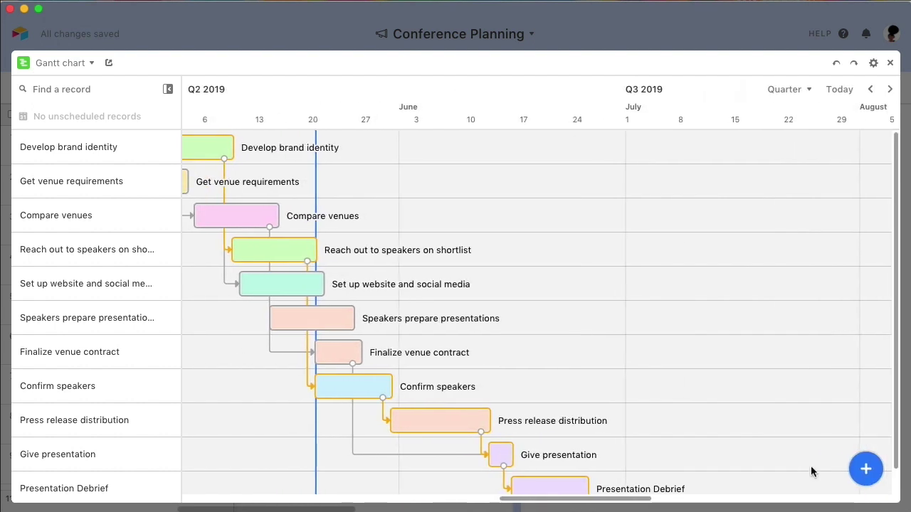
- Scroll the Gantt chart left to bring the flagged dependencies into view
scroll(811, 465, left, 5)
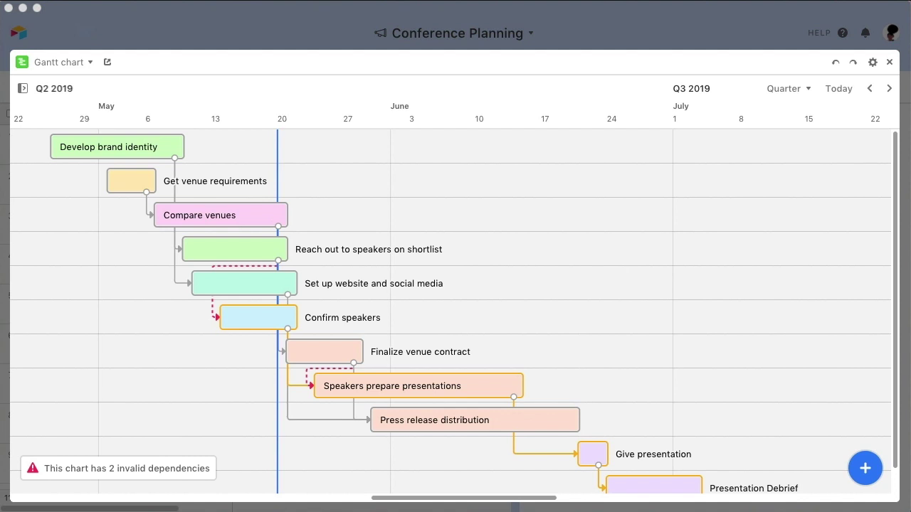
- Unlink Reach out to speakers from Confirm speakers and Finalize venue contract from Speakers prepare presentations
click(90, 470)
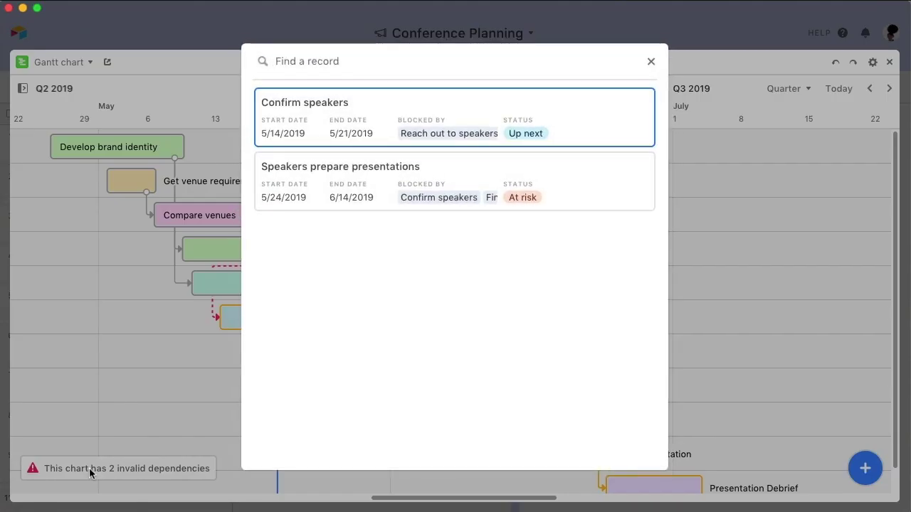
click(277, 138)
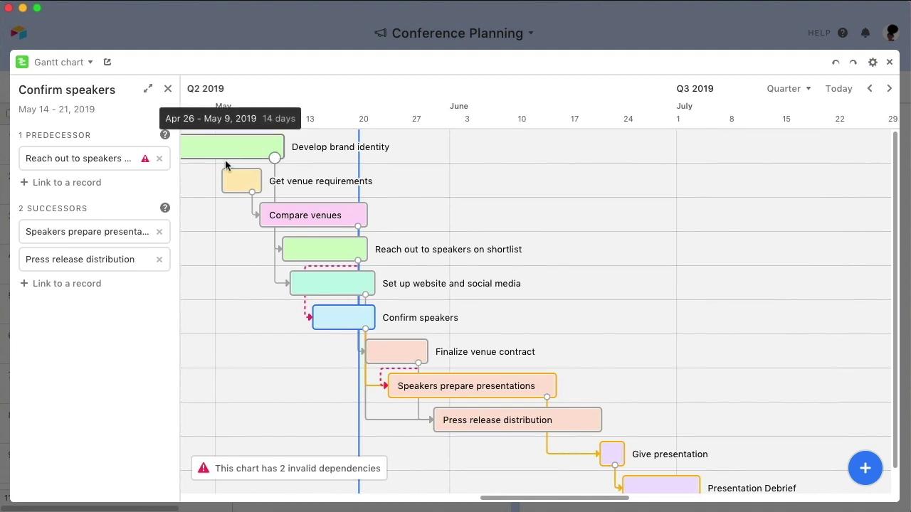
click(158, 158)
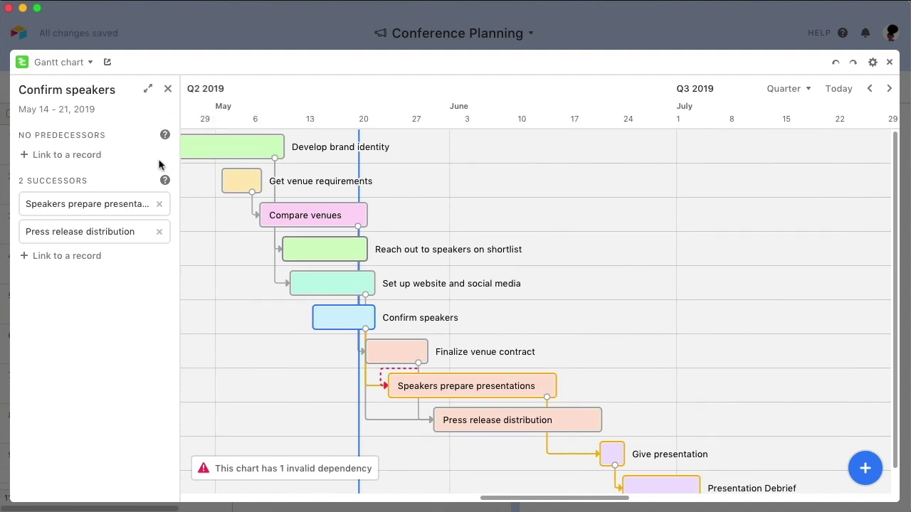
click(452, 378)
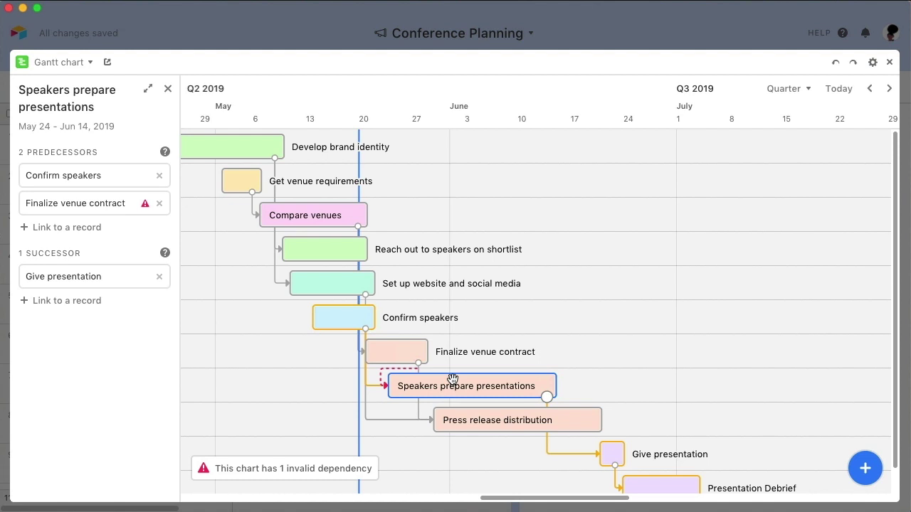
click(161, 205)
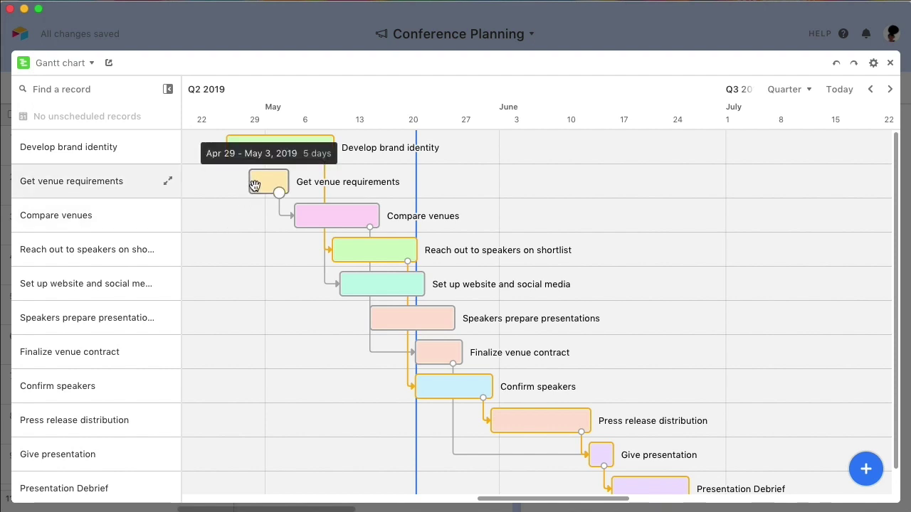
- Push Get venue requirements later to May 4–8, then drag it back earlier
drag(256, 183, 262, 189)
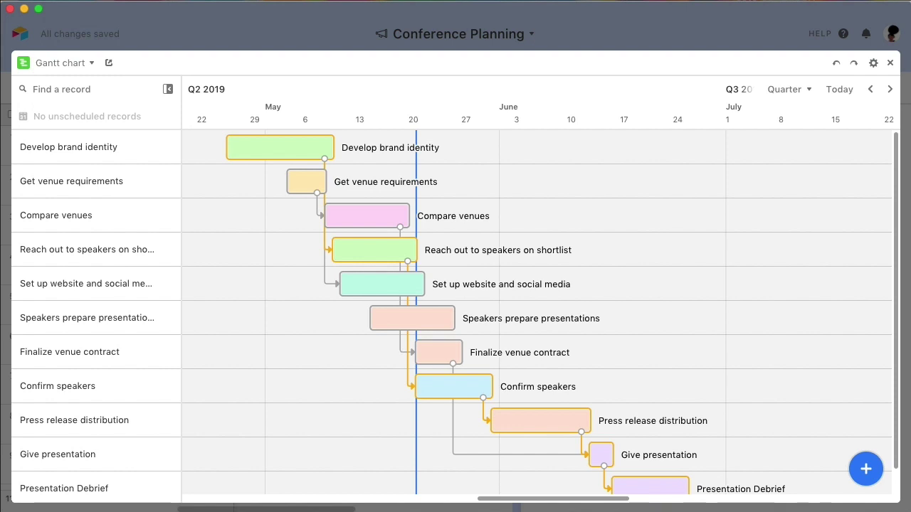
drag(309, 183, 270, 178)
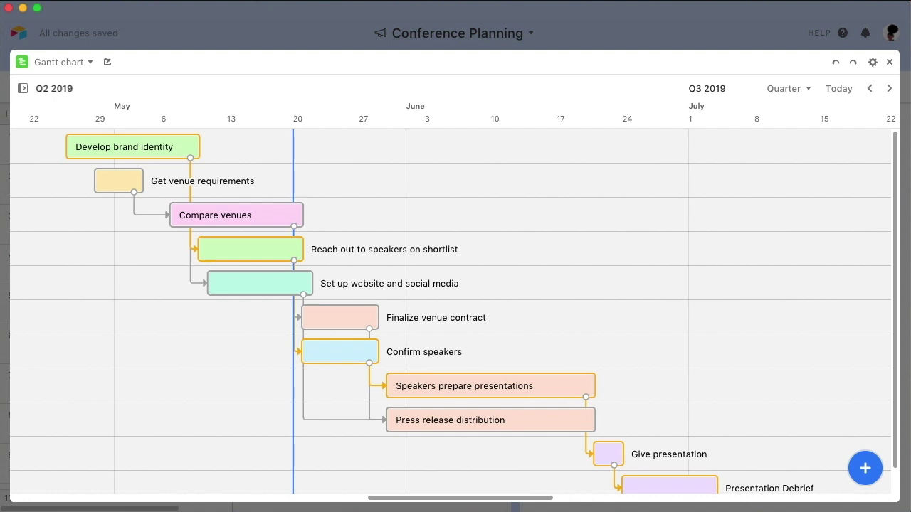
- Move Compare venues earlier to May 2–15 and add a new unnamed task record
drag(269, 215, 223, 218)
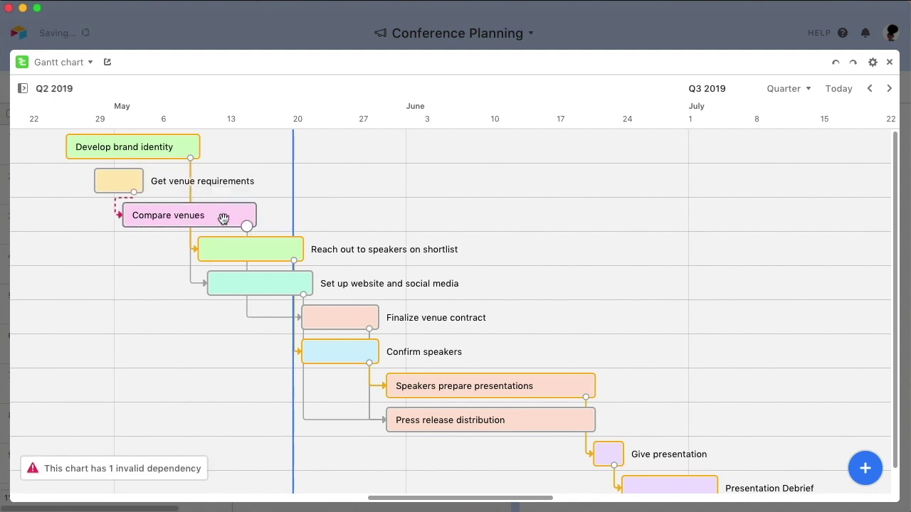
click(836, 64)
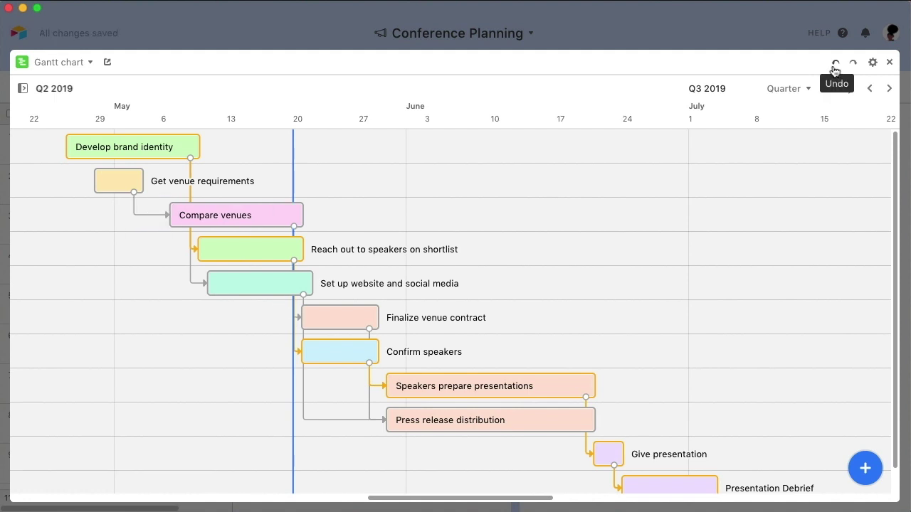
click(851, 65)
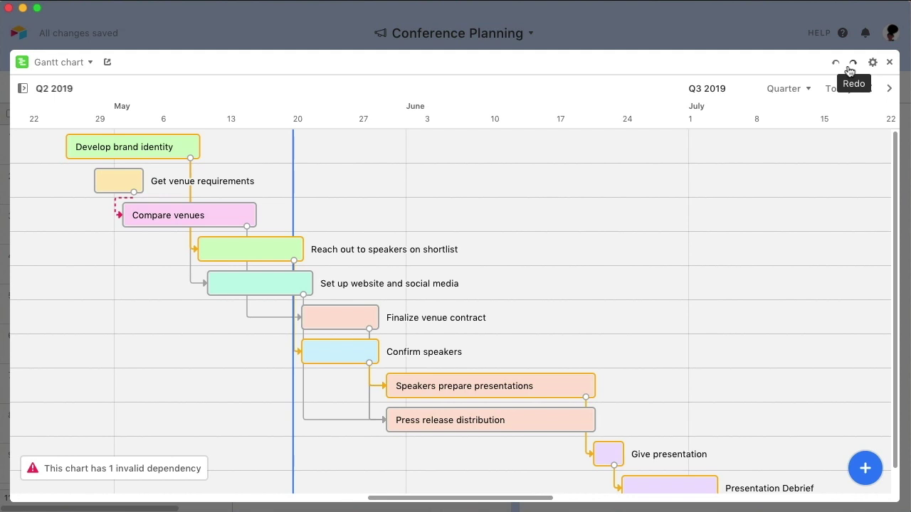
click(864, 465)
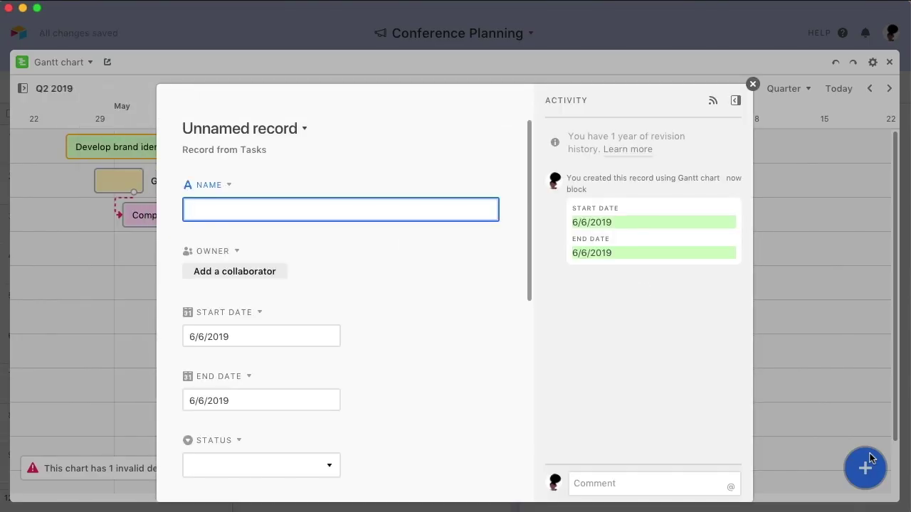